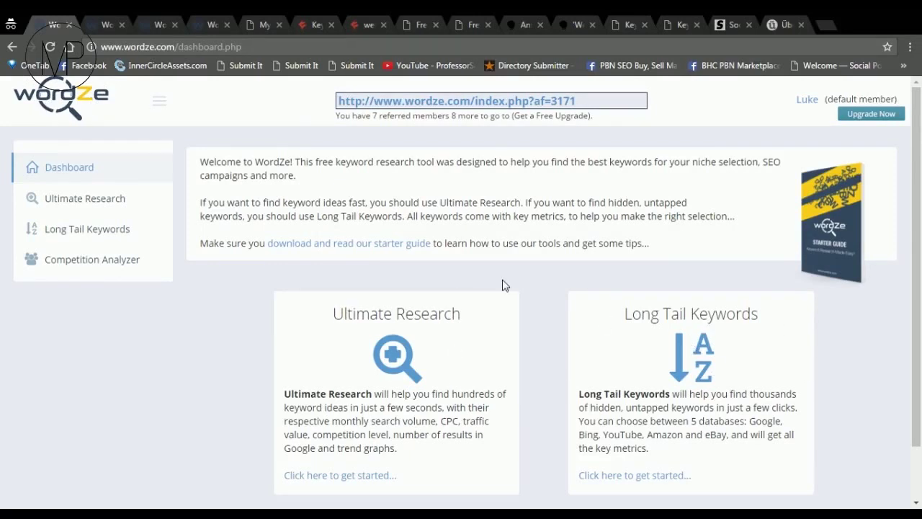
- Show Wordze's 686 'weight loss pills' keywords with monthly searches, CPC and traffic value
left_click(111, 20)
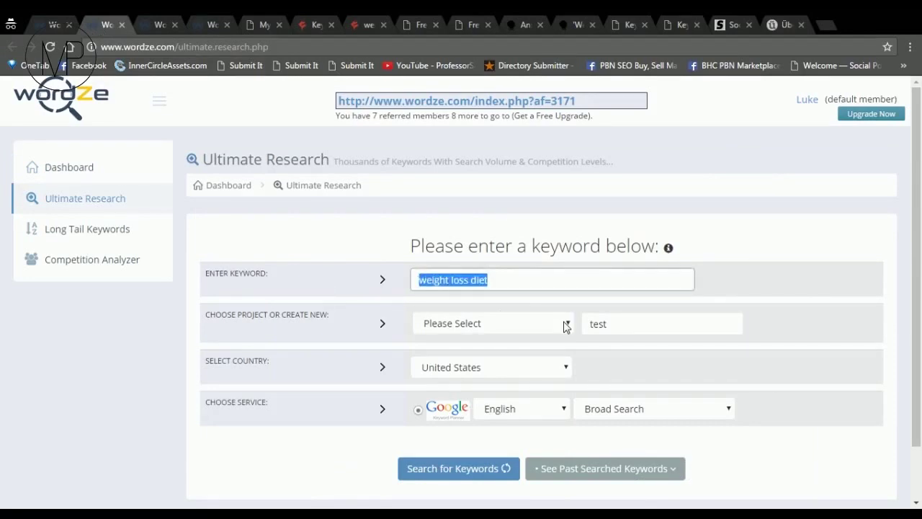
key("Tab")
key("Tab")
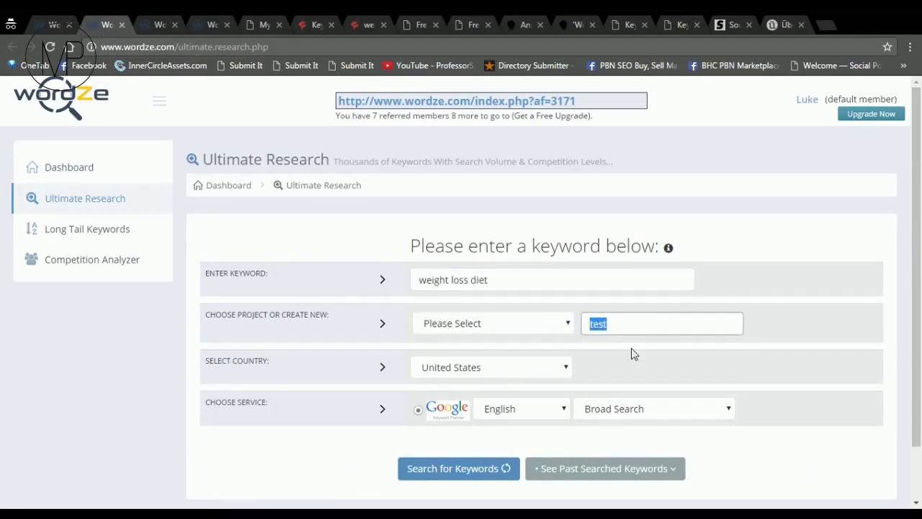
key("Tab")
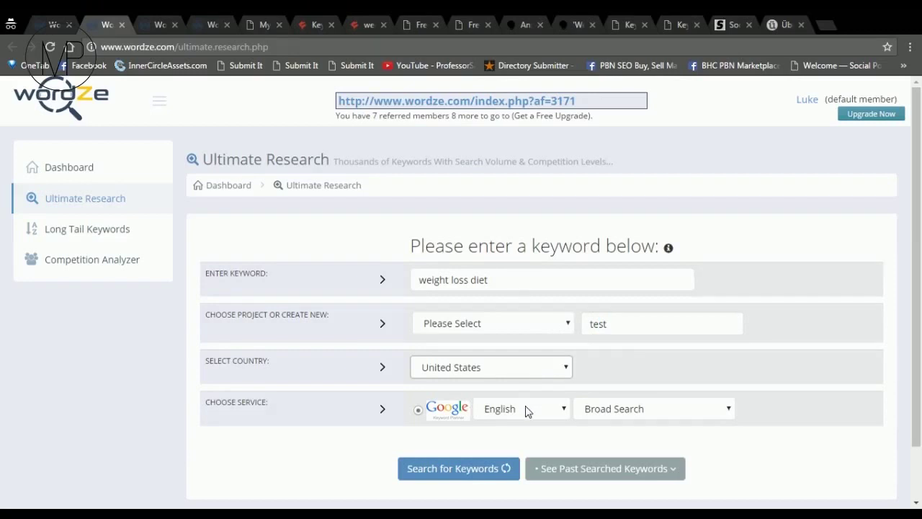
key("Tab")
key("Tab")
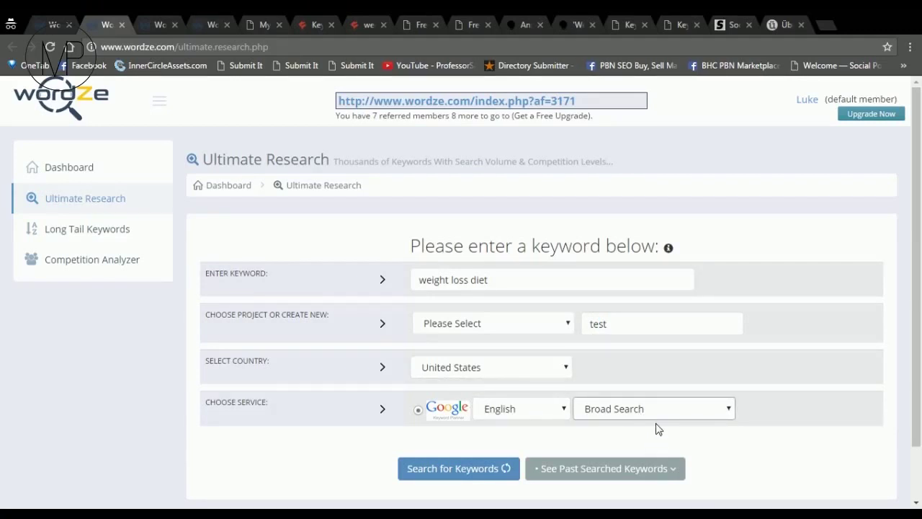
key("Tab")
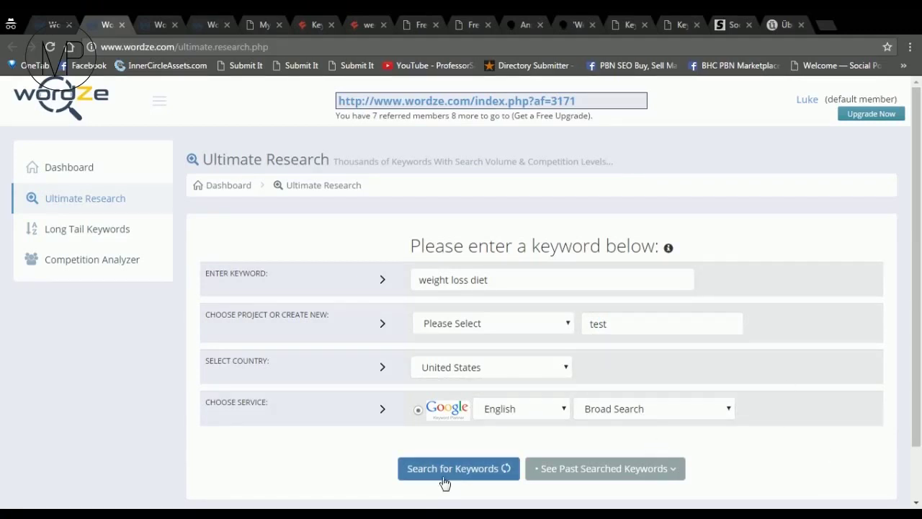
left_click(143, 25)
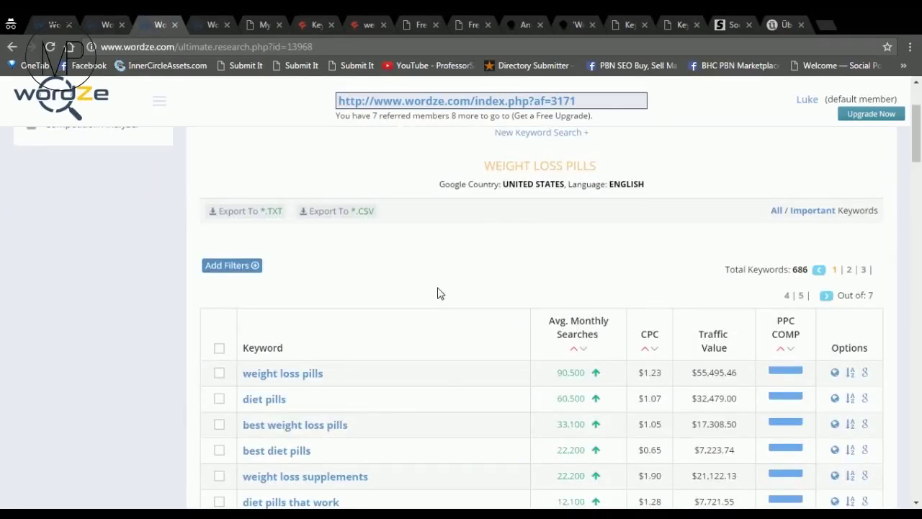
- Review the weight loss pills long tail ideas, then close the Namecheap weightlosspills.com domain results
scroll(429, 308, "down", 2)
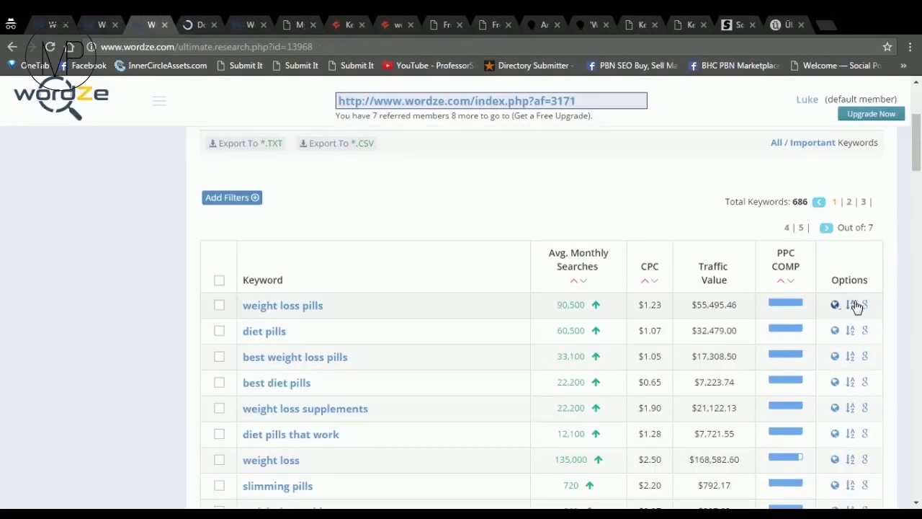
left_click(252, 26)
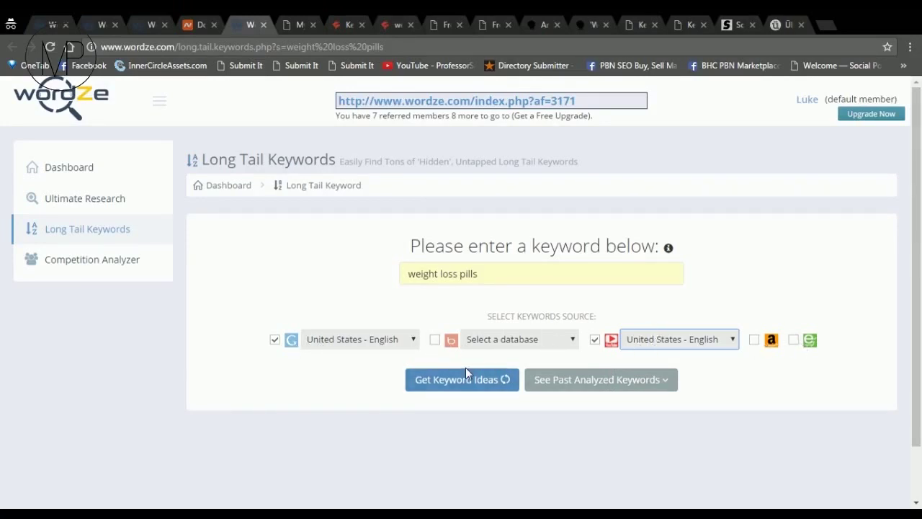
left_click(196, 23)
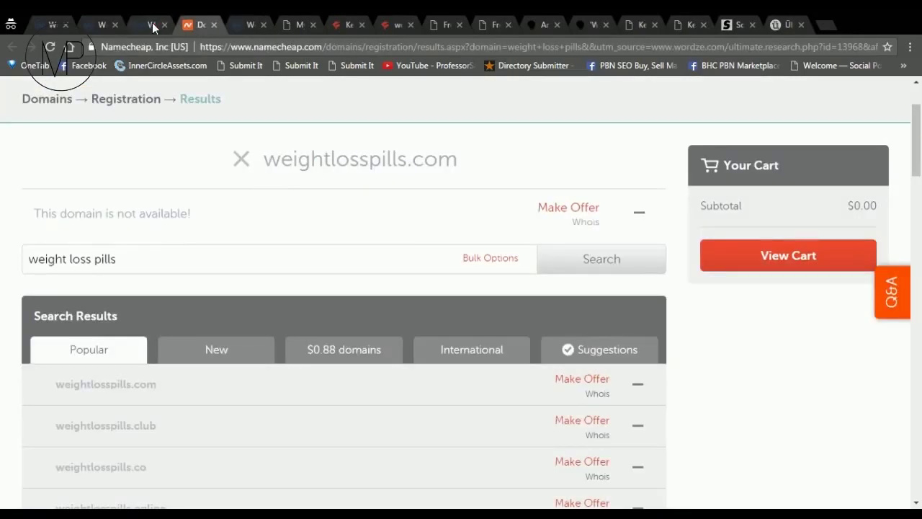
left_click(153, 25)
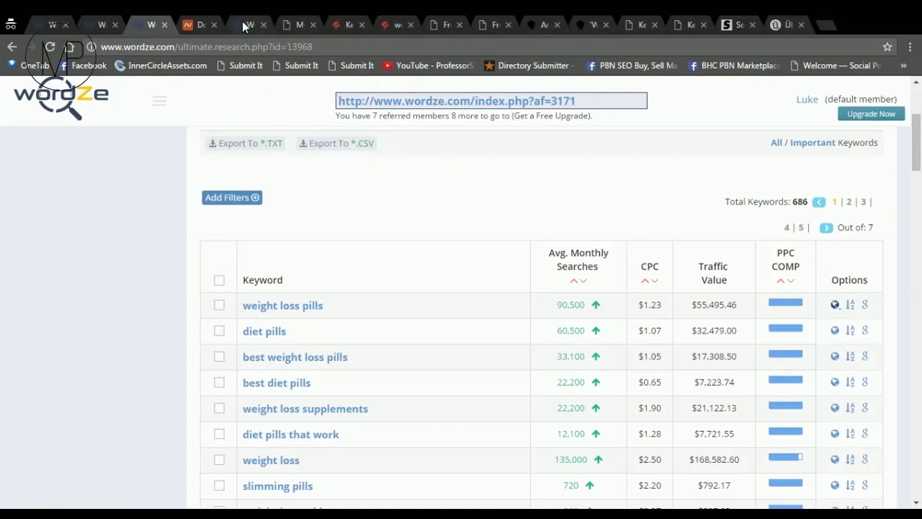
left_click(198, 24)
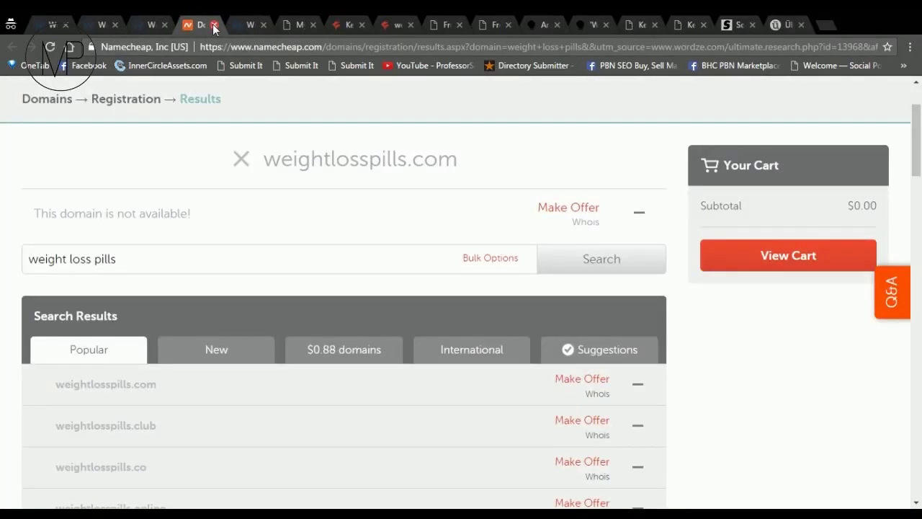
left_click(214, 24)
- Scroll through the My IM Place blog, then go to KWFinder with 'weight loss diet' entered
left_click(247, 24)
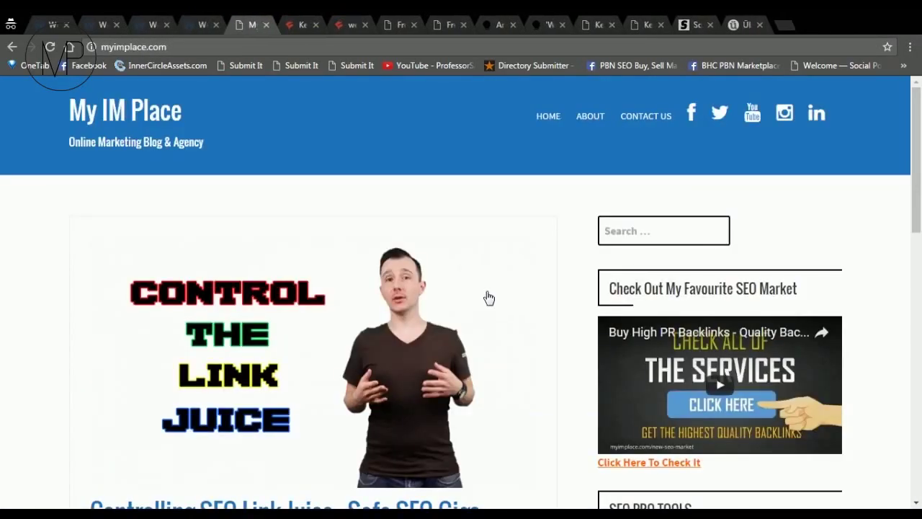
scroll(486, 324, "down", 1)
scroll(487, 283, "up", 1)
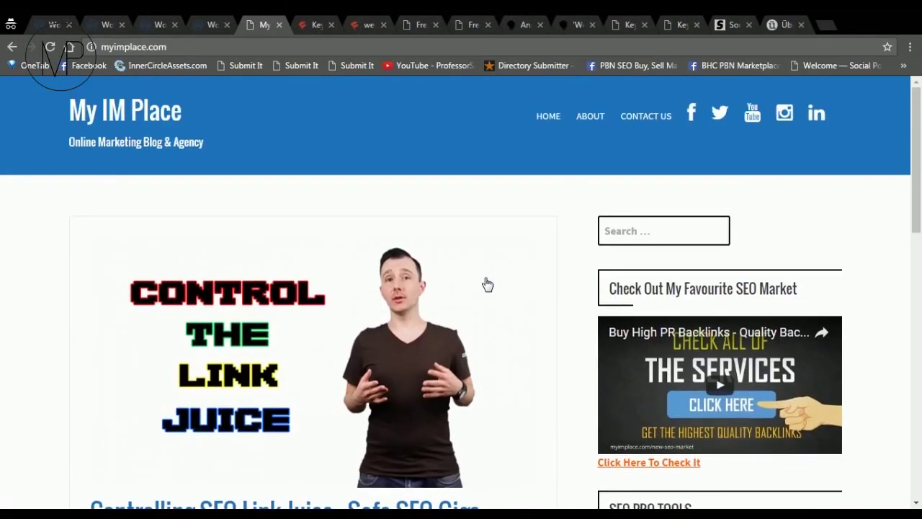
scroll(556, 301, "down", 1)
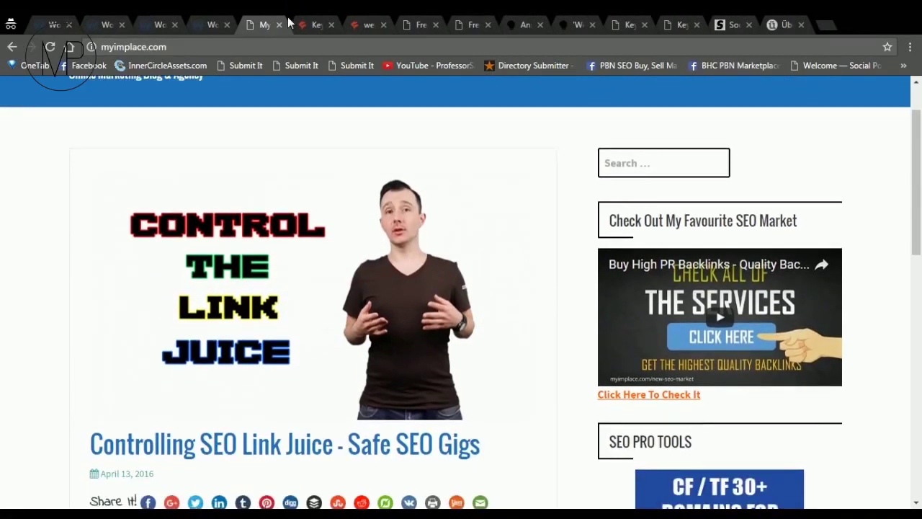
left_click(312, 26)
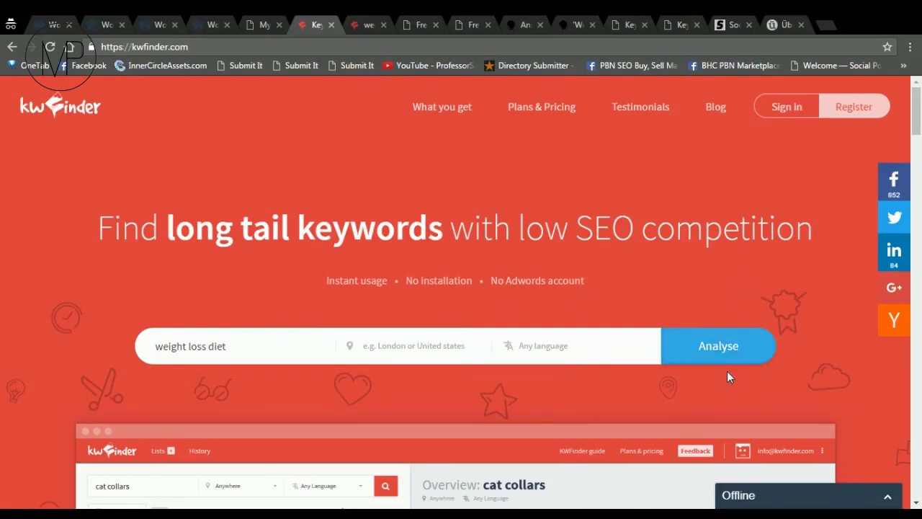
- Show KWFinder's 700 'weight loss diet' suggestions with SEO competition 65/100 and the SERP table
left_click(364, 24)
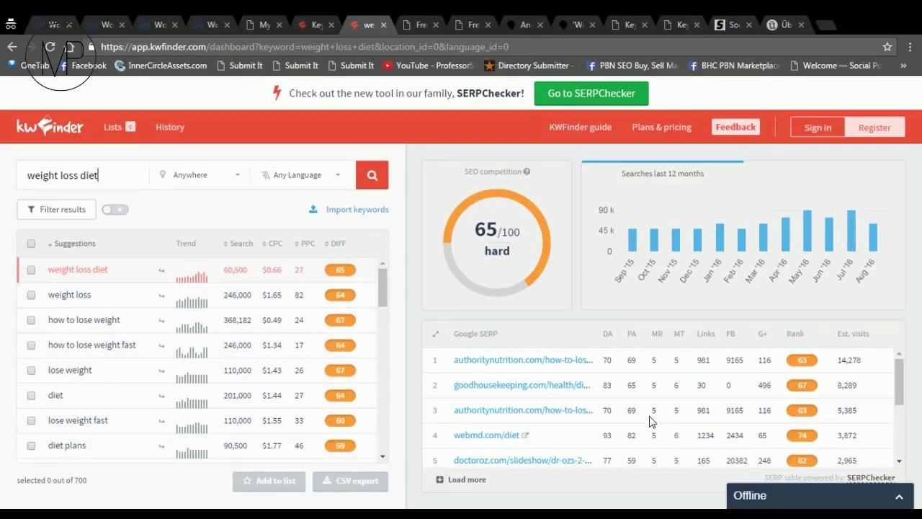
scroll(638, 418, "down", 3)
scroll(632, 417, "up", 3)
scroll(381, 282, "down", 1)
left_click_drag(386, 299, 381, 266)
left_click(162, 25)
left_click(363, 26)
left_click(418, 25)
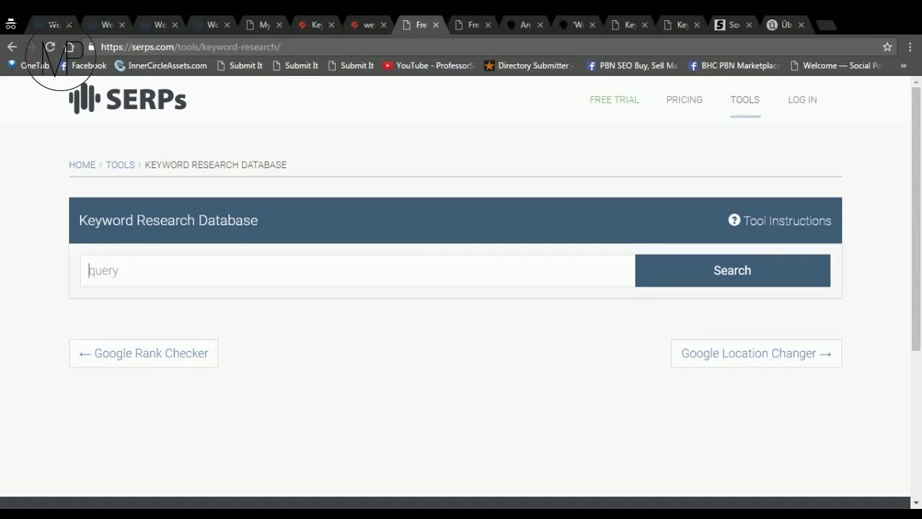
- Highlight the Volume, CPC and Value columns in SERPs.com's weight loss diet results, then go to AnswerThePublic
left_click(472, 26)
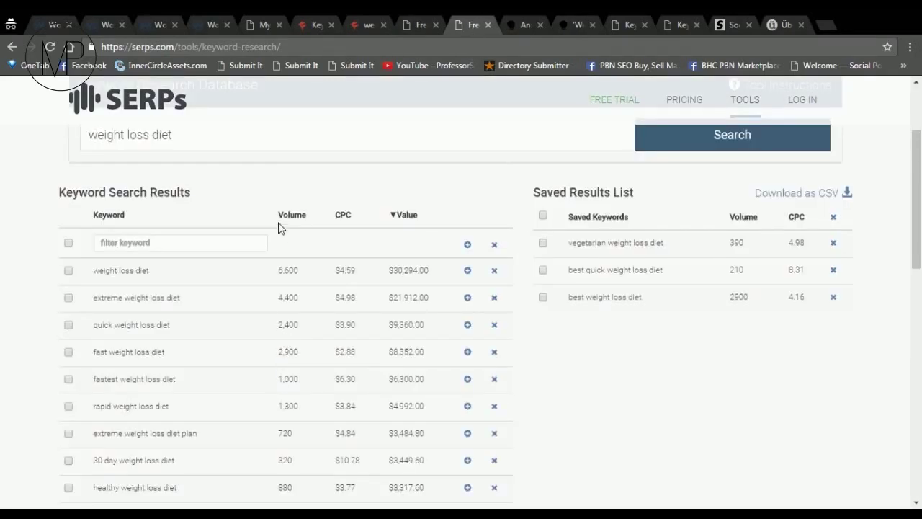
left_click_drag(277, 218, 418, 216)
left_click(463, 184)
left_click(523, 24)
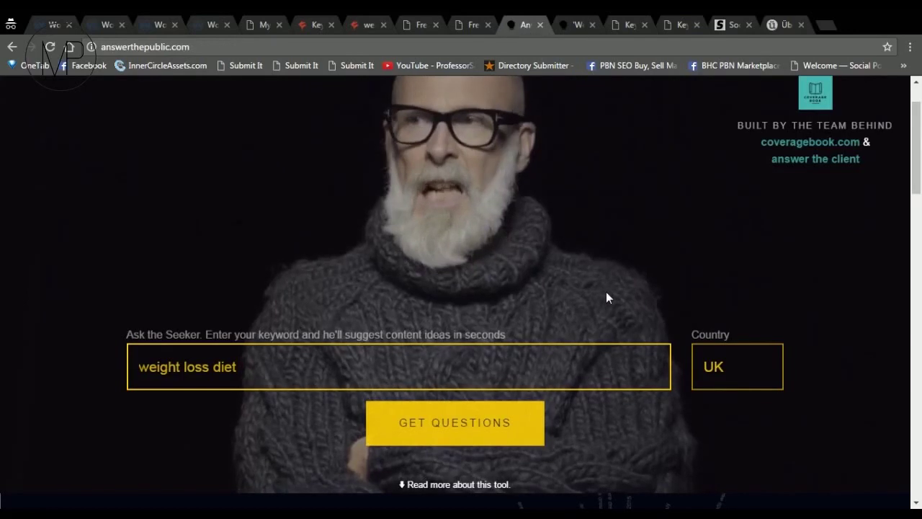
- Browse AnswerThePublic's UK 'weight loss diet' results: 29 questions, 89 prepositions, 227 alphabetical ideas
left_click(573, 26)
scroll(560, 221, "up", 6)
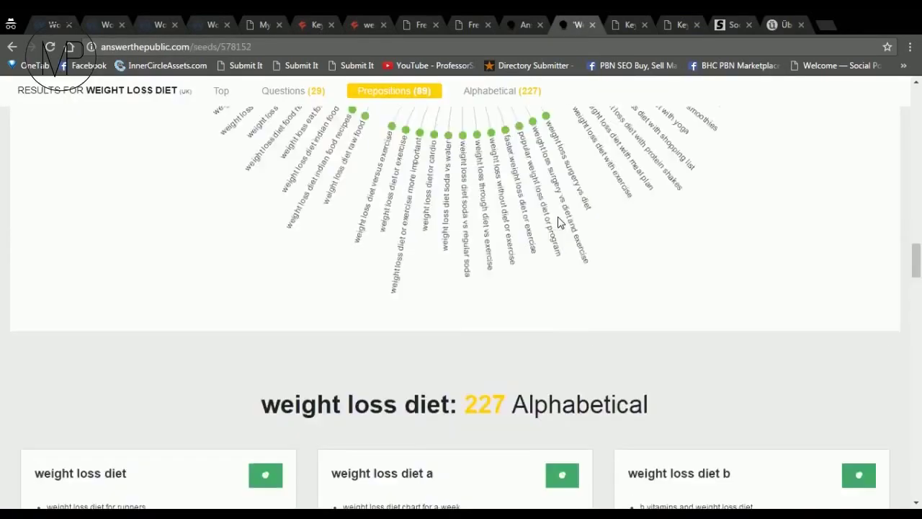
scroll(561, 223, "down", 6)
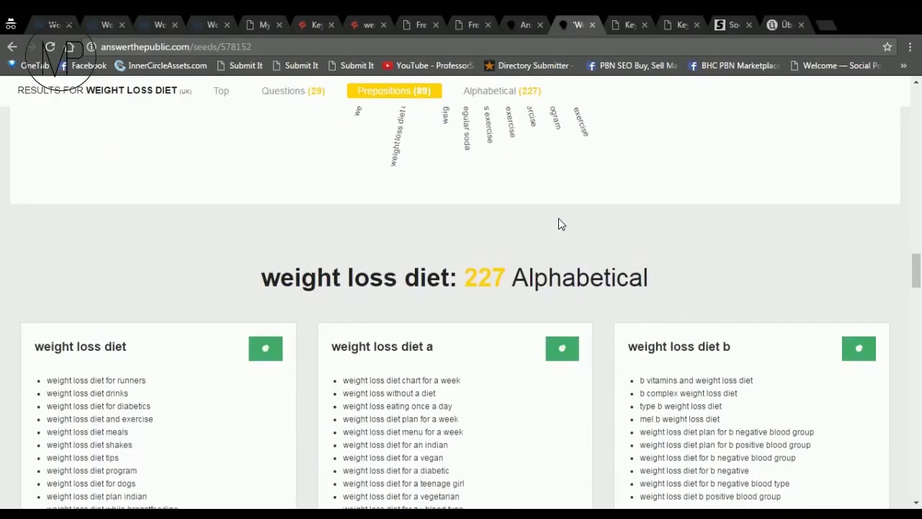
scroll(560, 224, "up", 1)
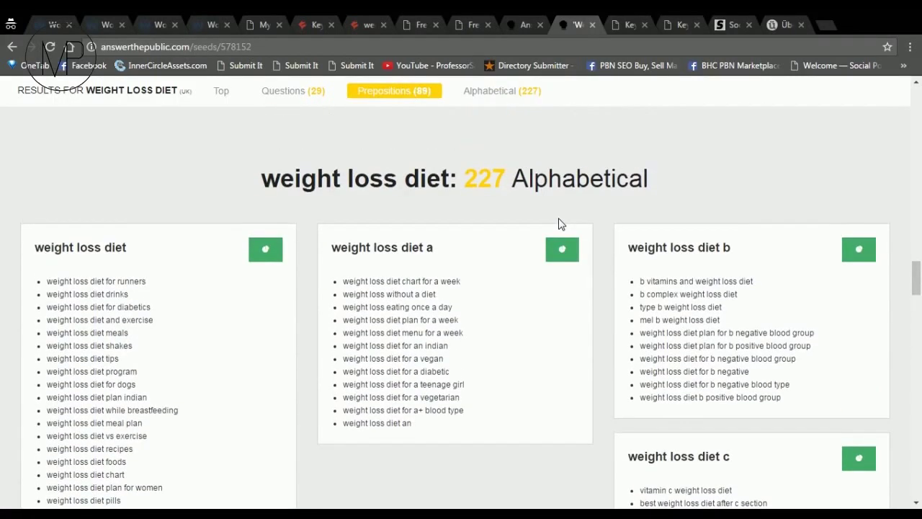
scroll(559, 225, "up", 5)
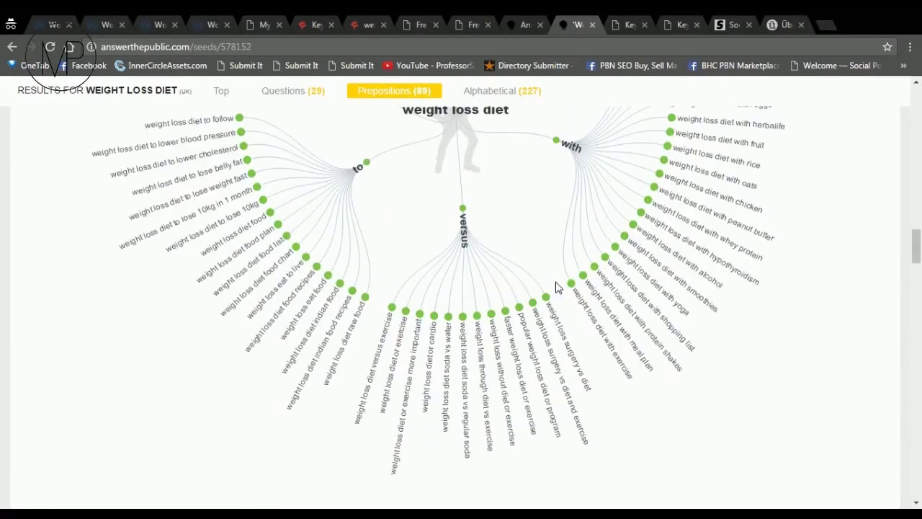
scroll(531, 299, "down", 4)
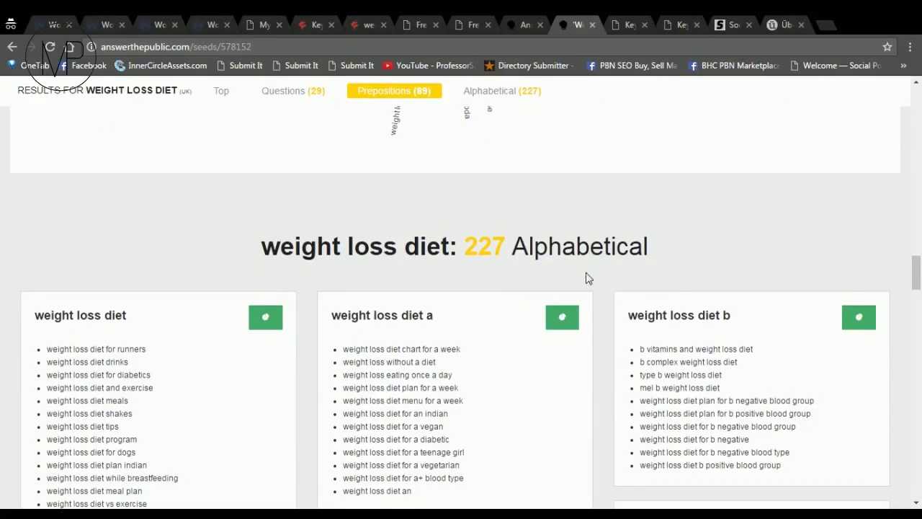
scroll(563, 342, "down", 1)
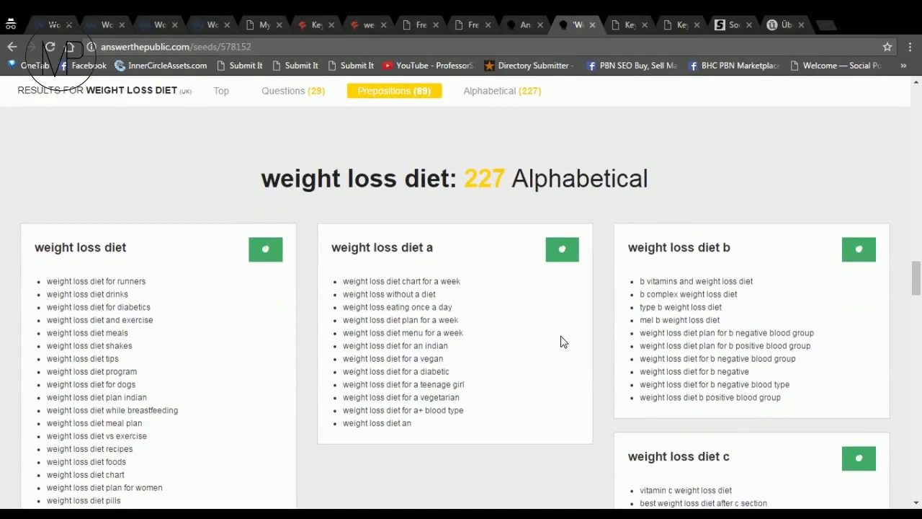
- Inspect Keyword Shitter's weight loss diet seed keyword and its positive and negative filter boxes
left_click(626, 26)
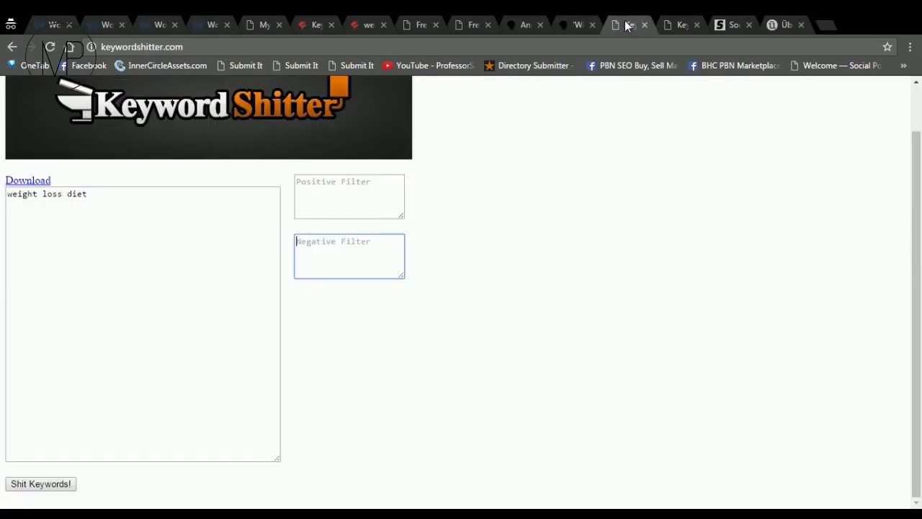
scroll(557, 331, "up", 1)
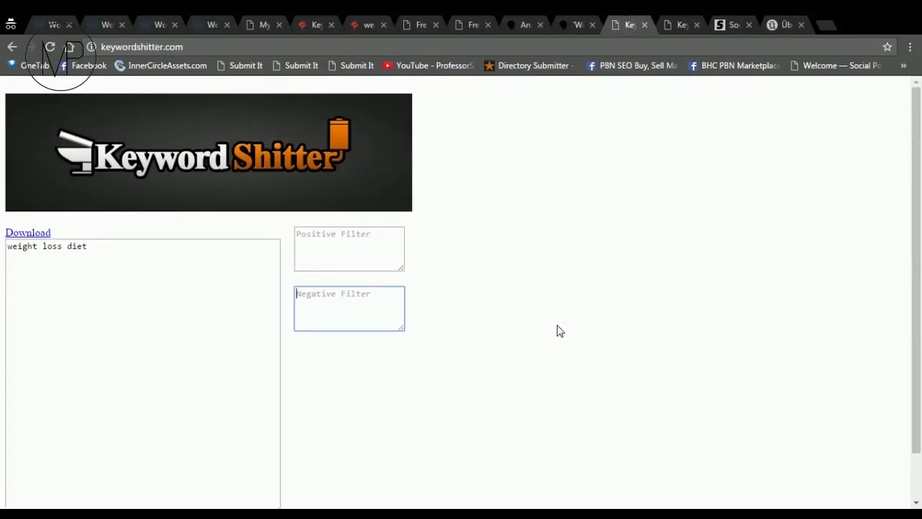
scroll(557, 331, "down", 1)
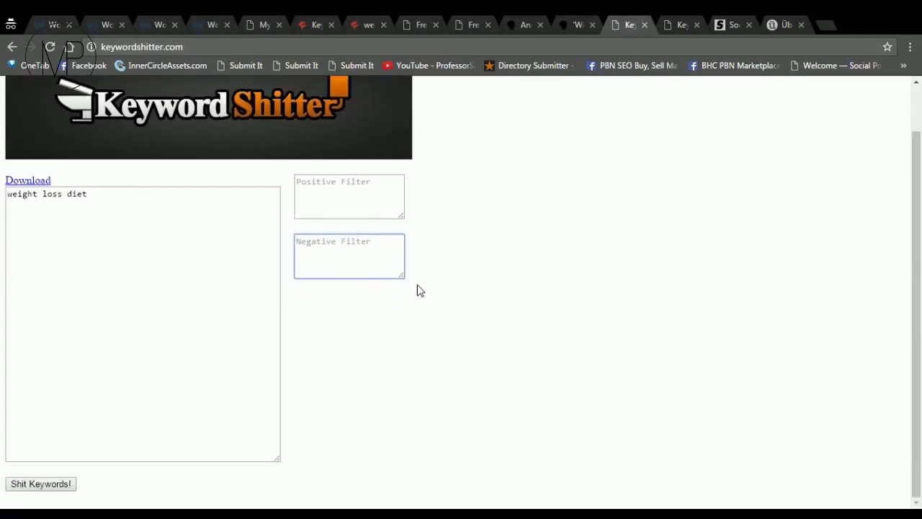
triple_click(46, 194)
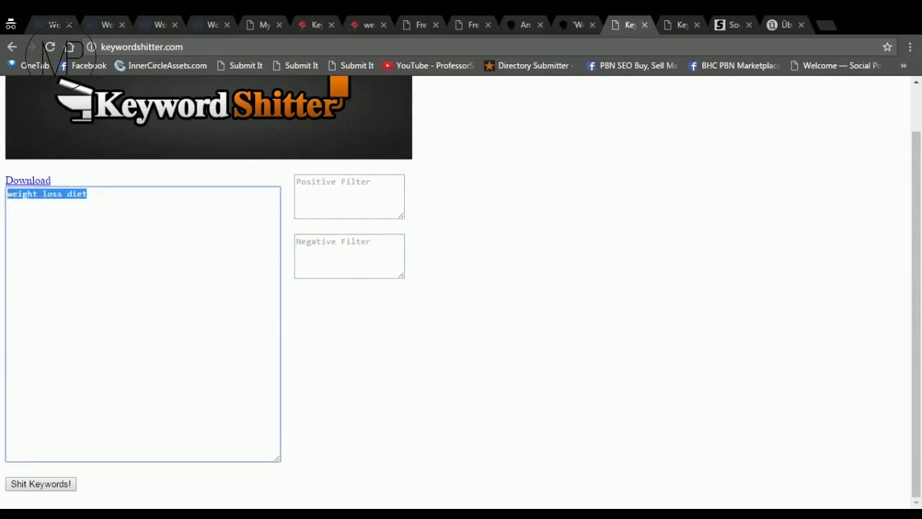
left_click(88, 193)
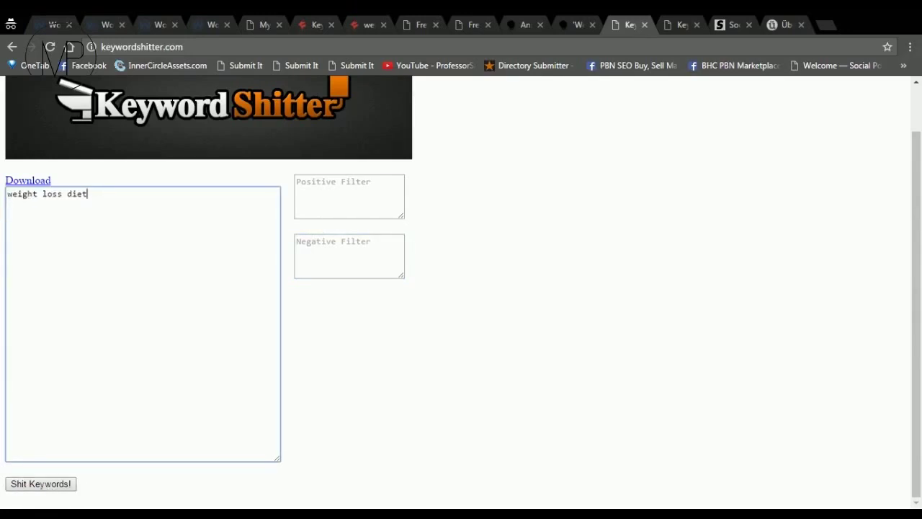
left_click(296, 182)
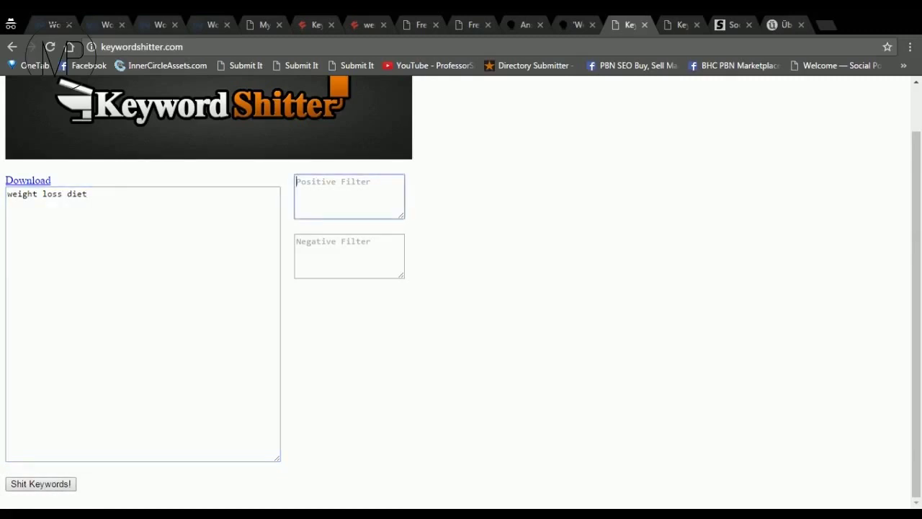
key("Tab")
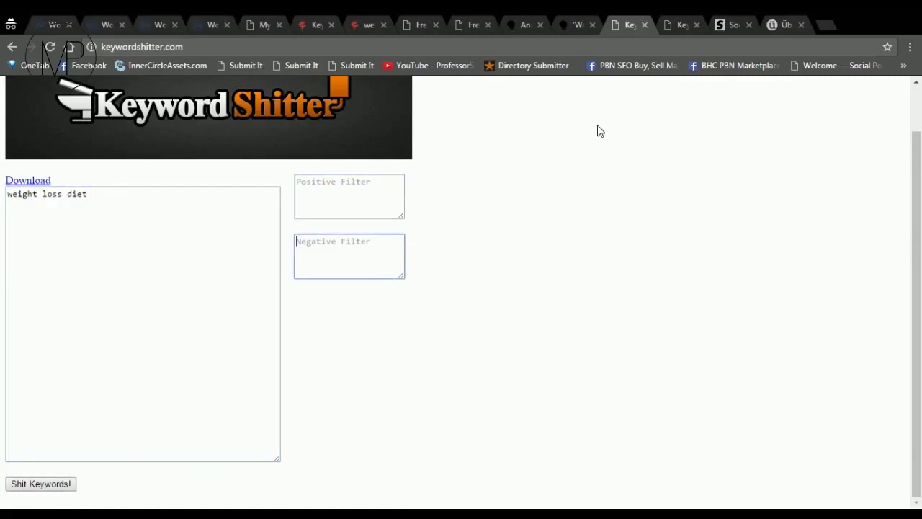
- Check the running job's 15,819 generated keywords, then move on to Soovle
left_click(679, 26)
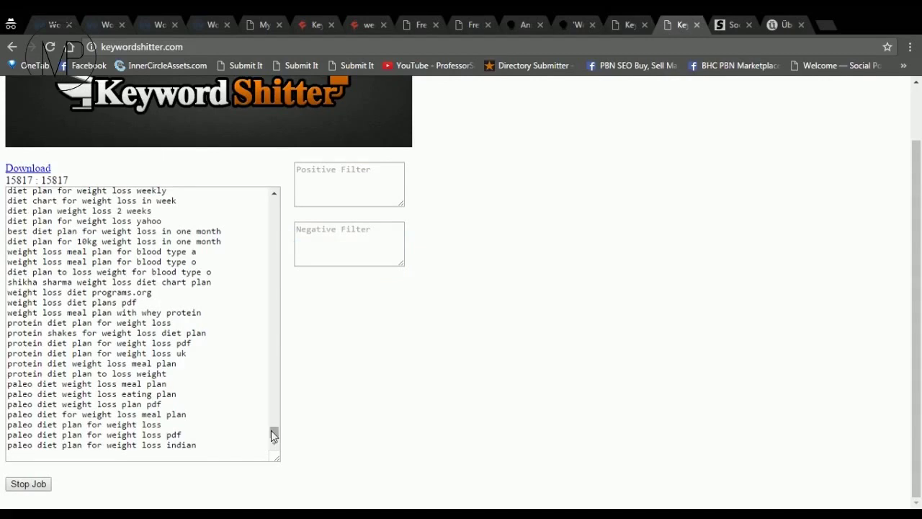
left_click_drag(278, 434, 279, 453)
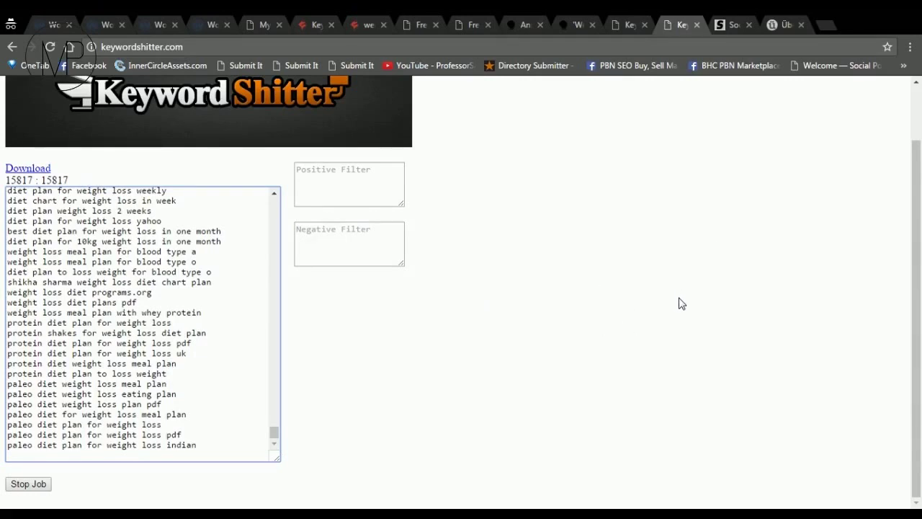
left_click(728, 25)
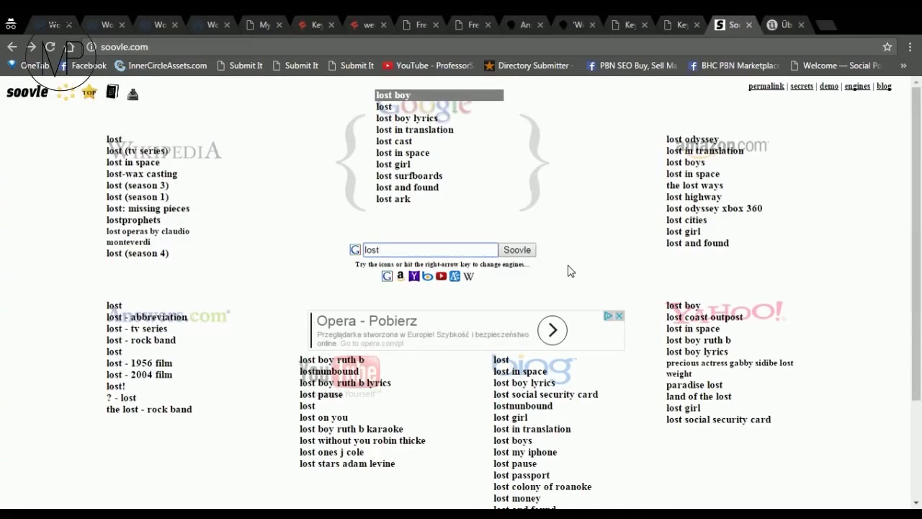
- Refresh Soovle's multi-engine suggestions for 'los', then go to Ubersuggest's weight loss diet results
type("s")
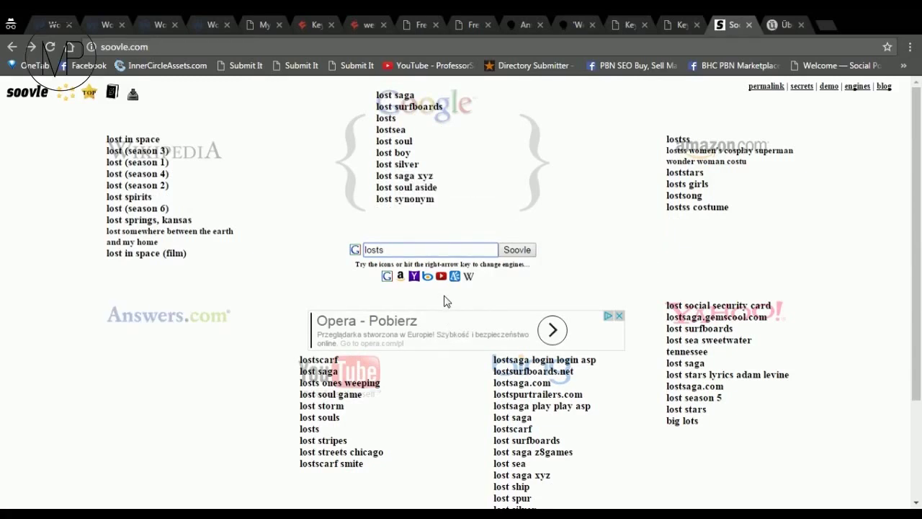
key("BackSpace")
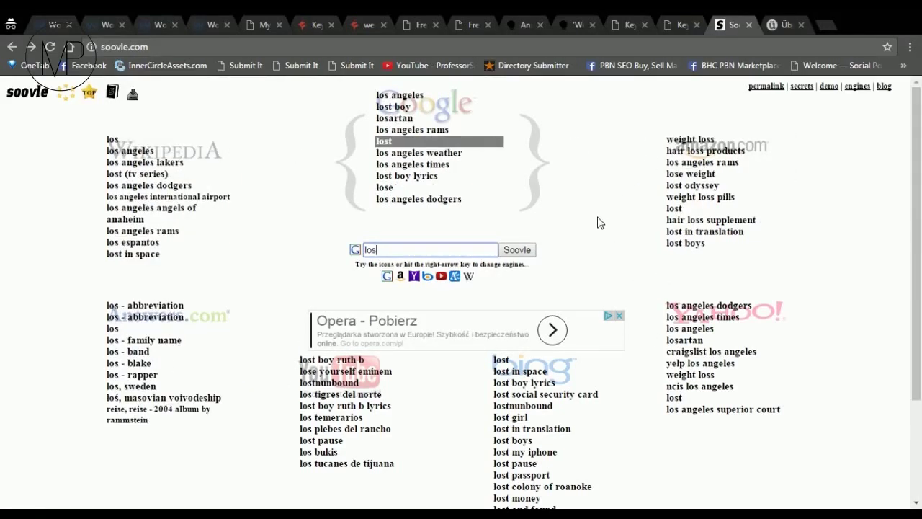
left_click(776, 27)
- Check Ubersuggest's search source and language/country options, keeping the source on Web
scroll(524, 262, "up", 5)
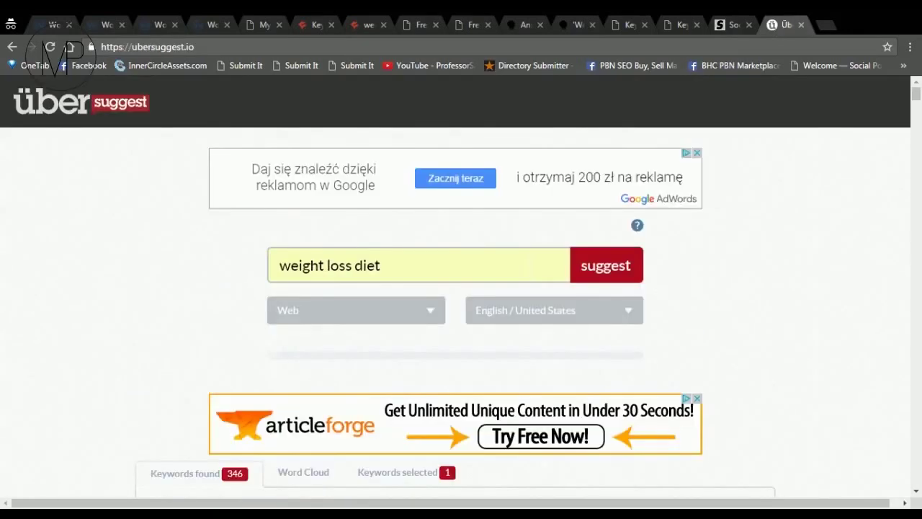
scroll(523, 262, "down", 3)
scroll(524, 261, "up", 1)
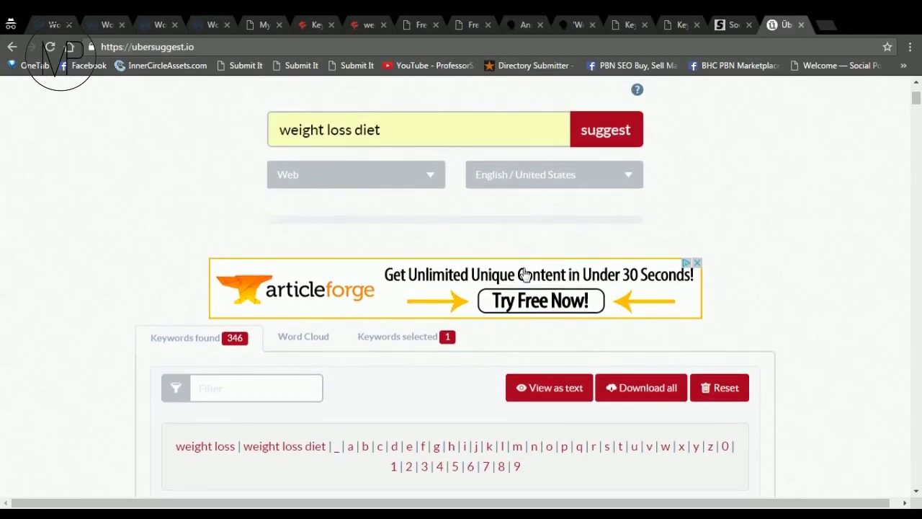
left_click(432, 186)
left_click(428, 179)
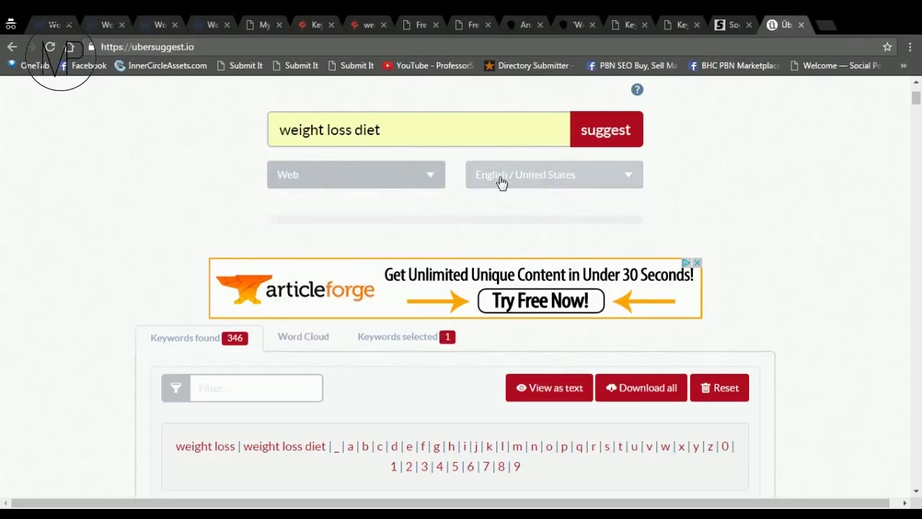
left_click(470, 180)
left_click(455, 182)
left_click(430, 181)
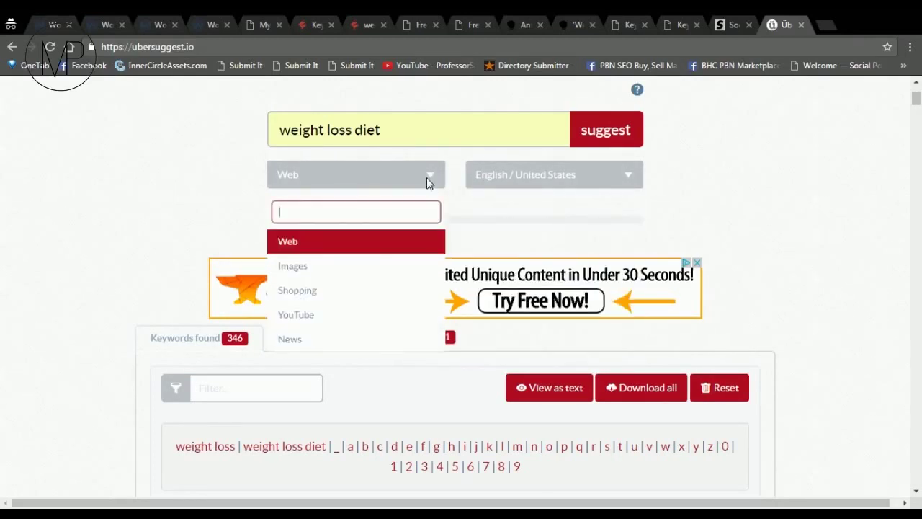
left_click(441, 386)
- Open the Google Trends chart for the 'weight loss diet' keyword
scroll(441, 376, "down", 4)
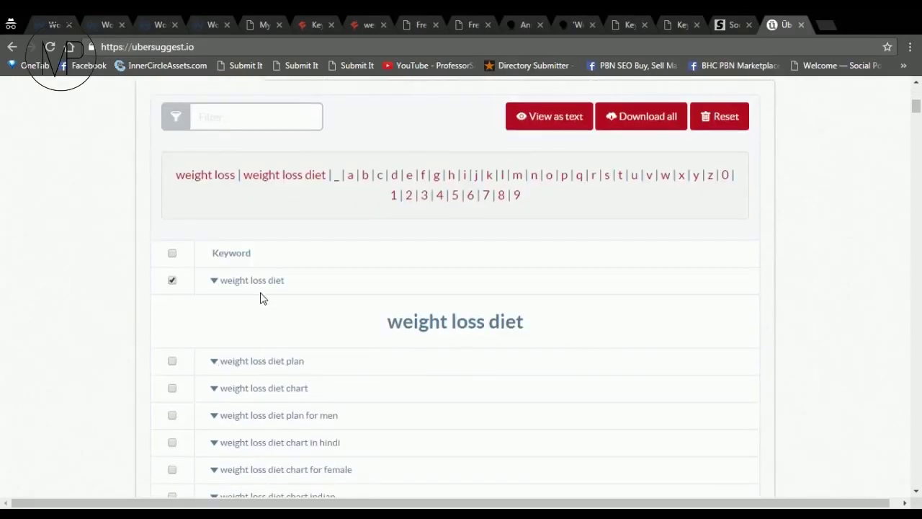
left_click(261, 282)
left_click(267, 331)
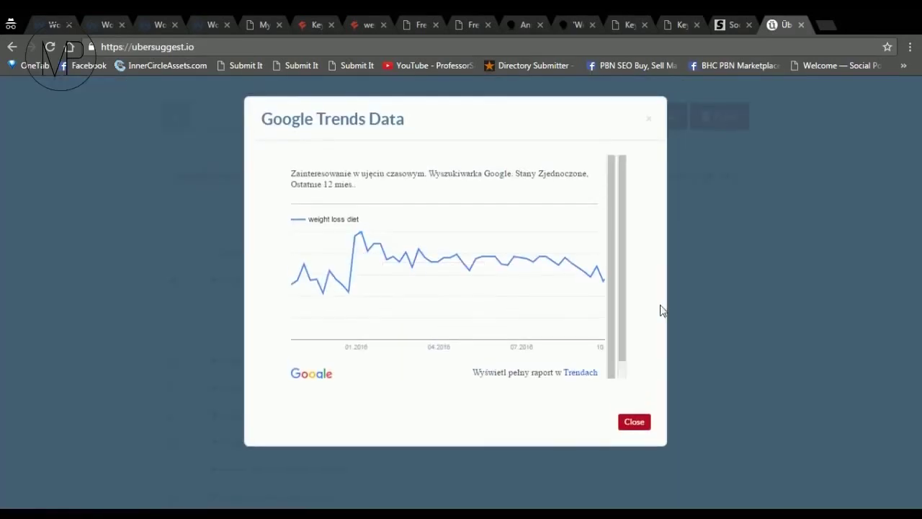
- Close the Google Trends Data popup for 'weight loss diet'
left_click(638, 423)
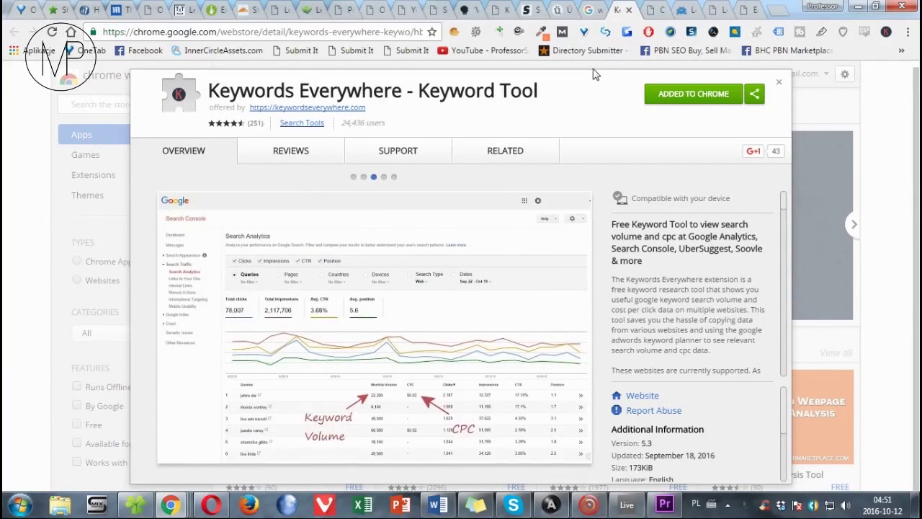
- In AnswerThePublic, highlight the 74 000/mo volume and $0.65 CPC shown for 'weight loss diet'
left_click(467, 10)
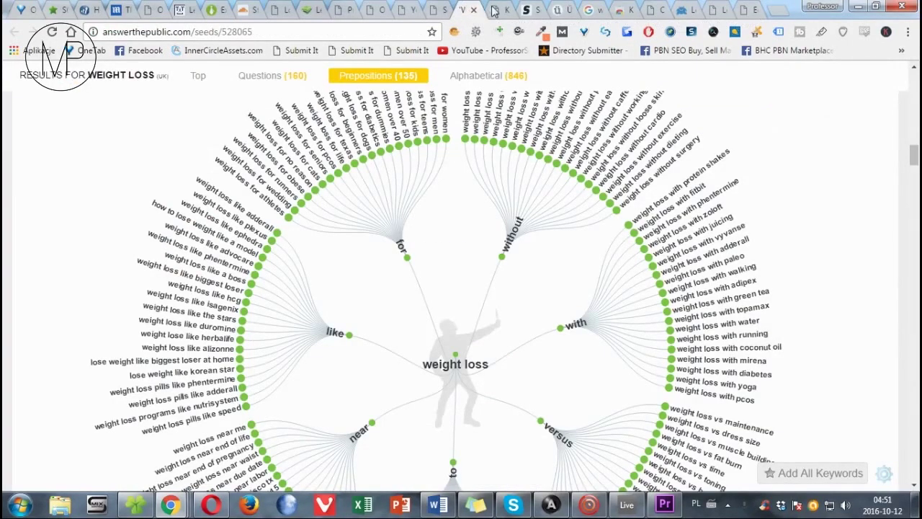
left_click(494, 10)
key("ctrl+Tab")
key("ctrl+Tab")
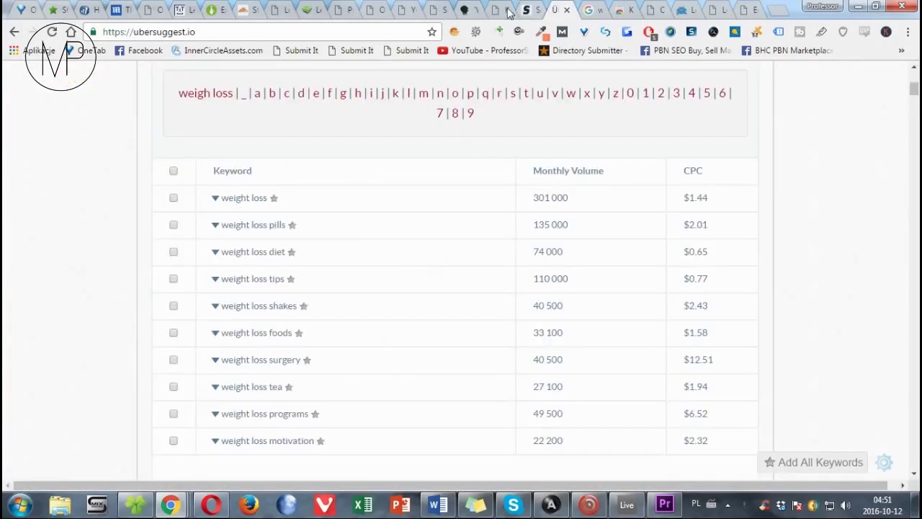
left_click(465, 10)
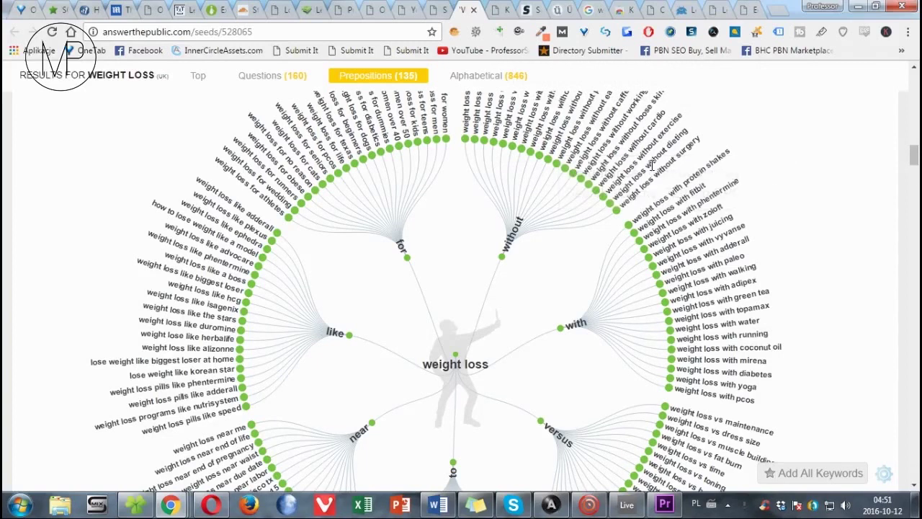
mouse_move(640, 186)
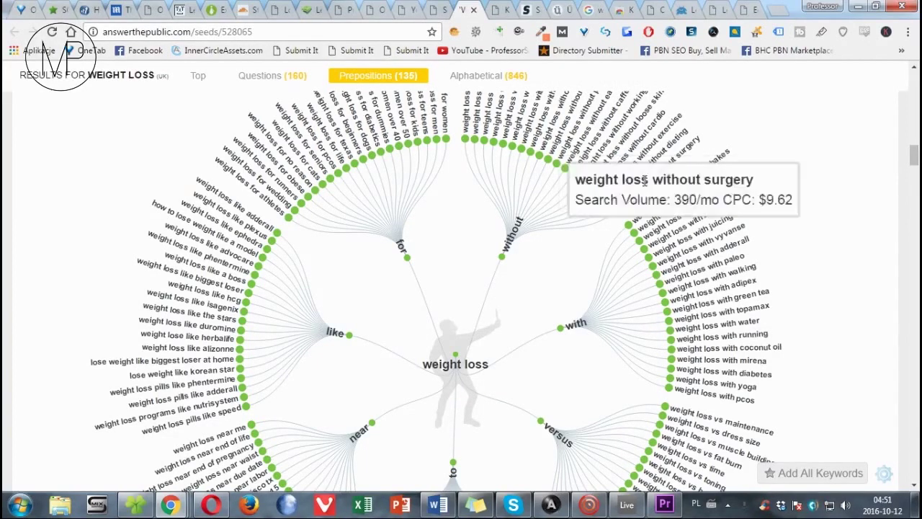
scroll(641, 185, "down", 15)
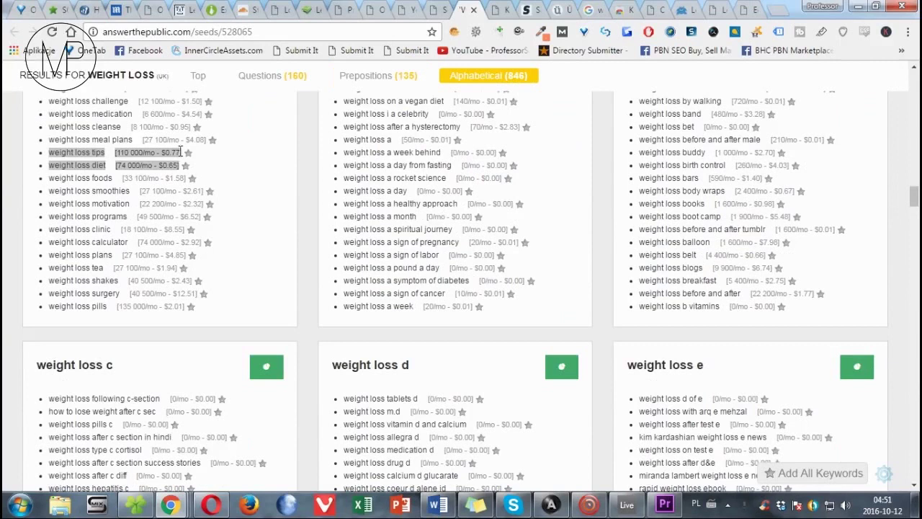
left_click(208, 175)
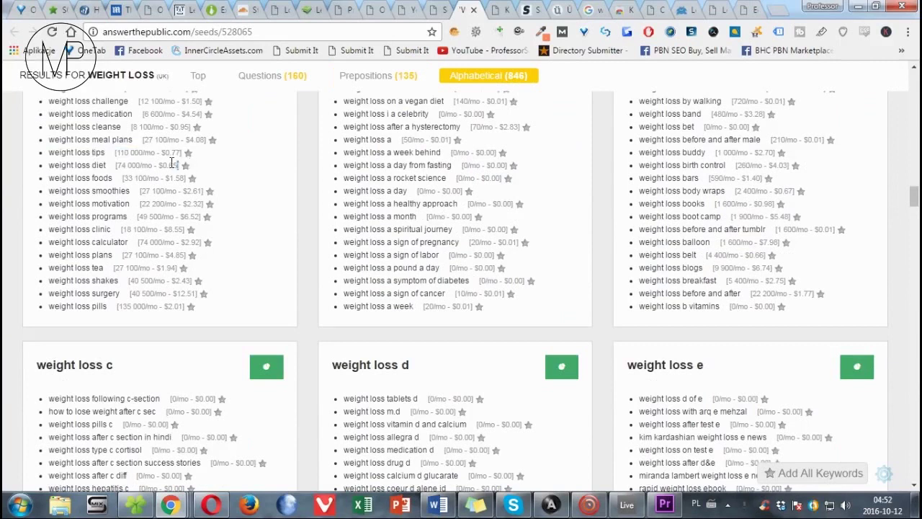
left_click_drag(172, 162, 69, 160)
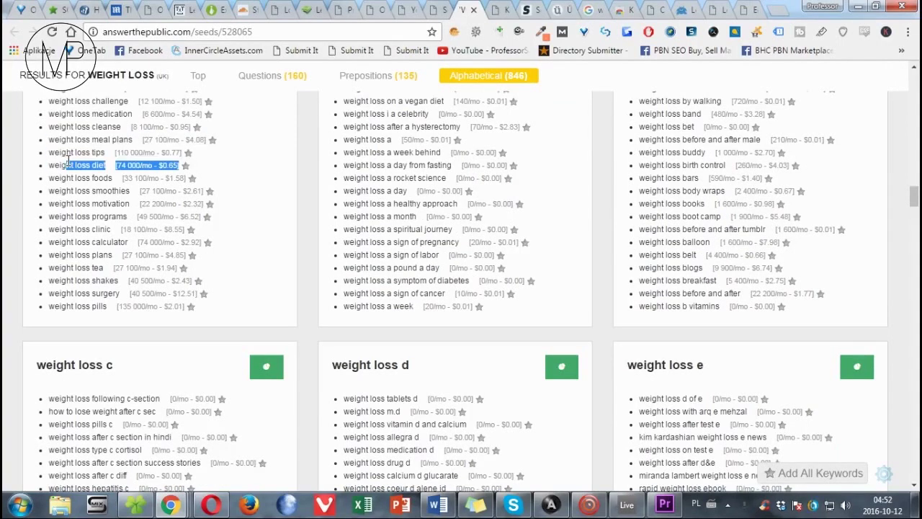
- In Keyword Shitter, highlight the volume and CPC for weight loss pills and diet, then edit the seed list
left_click(489, 11)
left_click_drag(176, 482, 4, 453)
left_click(101, 171)
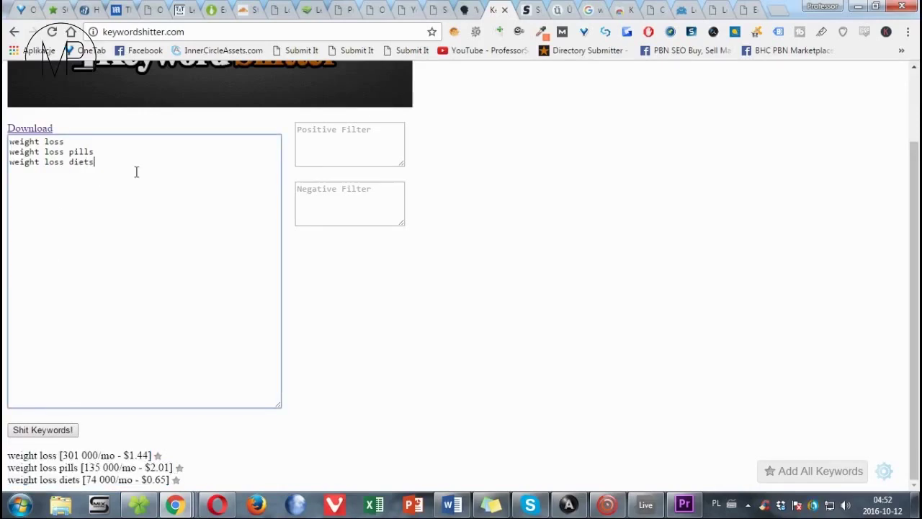
- Review Keyword Shitter's volume and CPC for the three seed keywords, then search 'weight' in Soovle
left_click(213, 484)
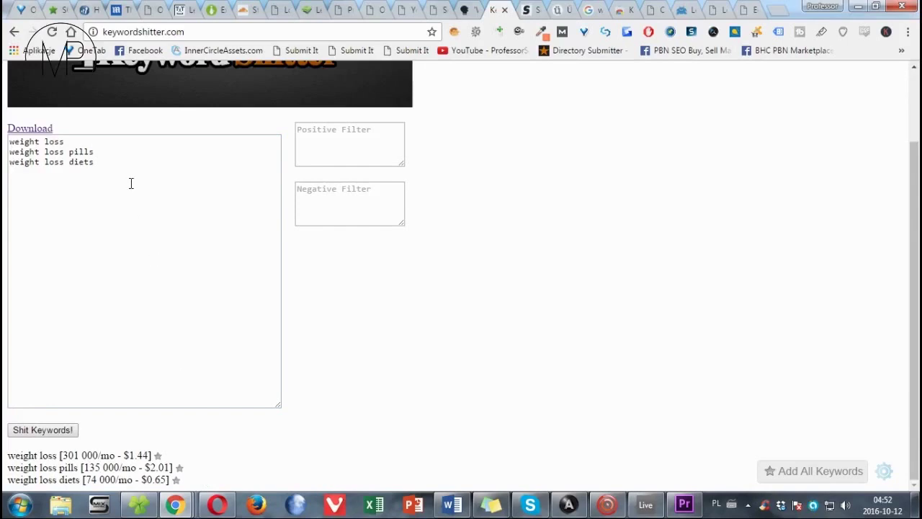
left_click_drag(131, 183, 4, 127)
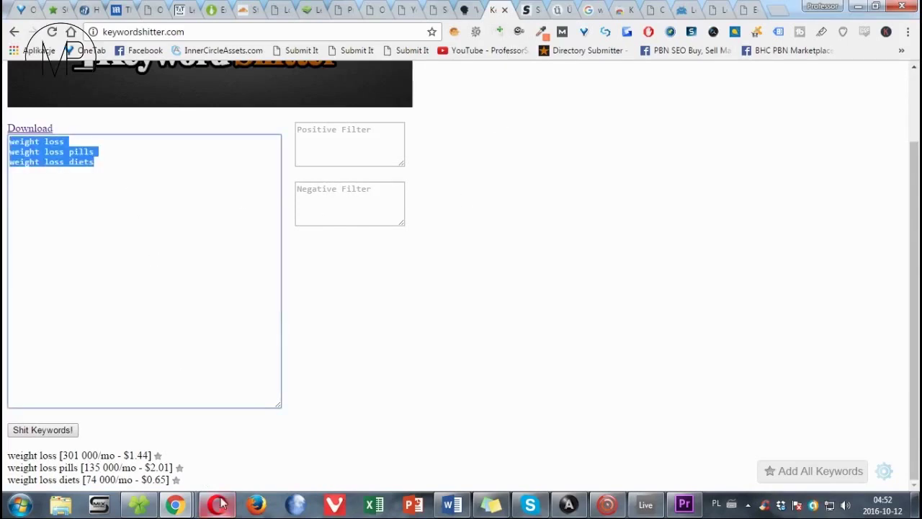
left_click_drag(171, 480, 28, 456)
left_click(474, 305)
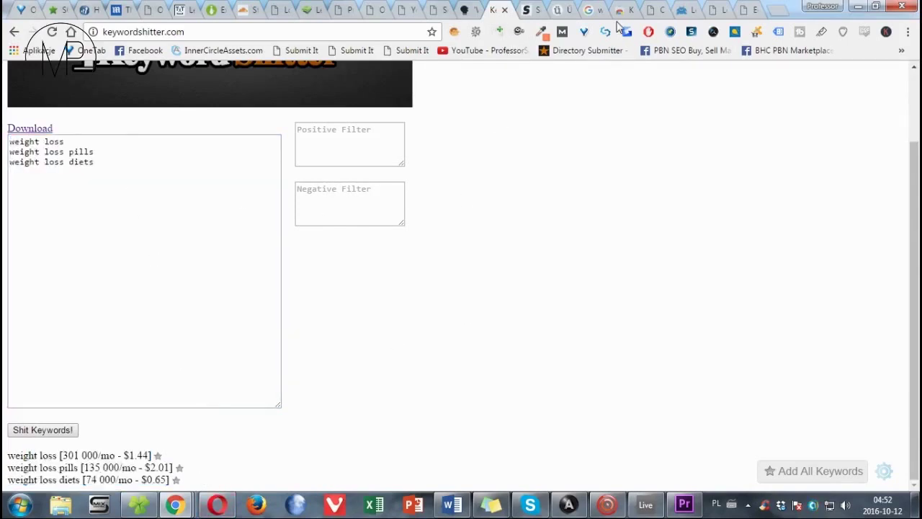
left_click(534, 8)
type("weight")
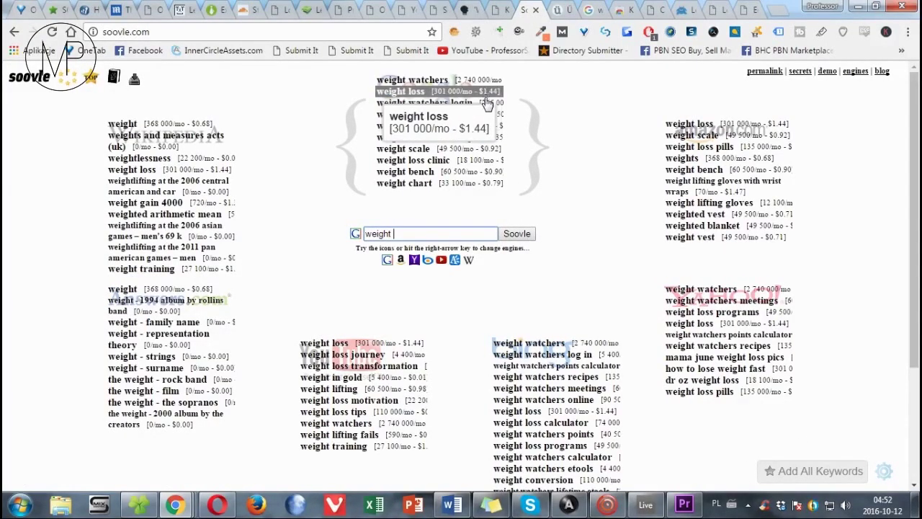
- Check the Monthly Volume and CPC columns for the weight loss keywords in Ubersuggest
left_click(556, 11)
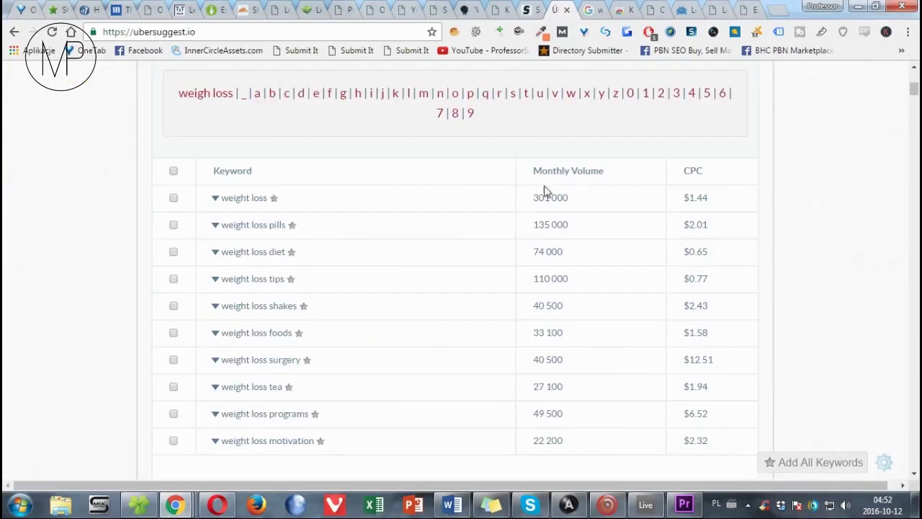
left_click_drag(527, 171, 694, 362)
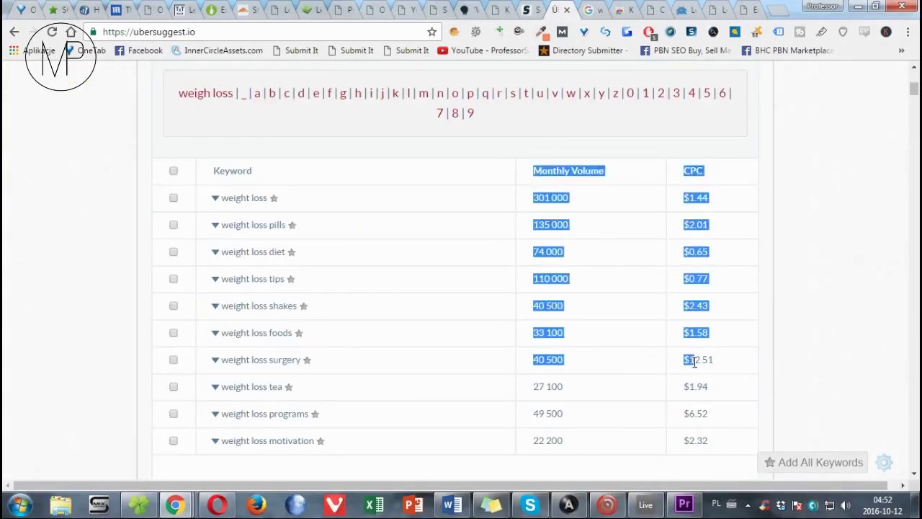
left_click(730, 209)
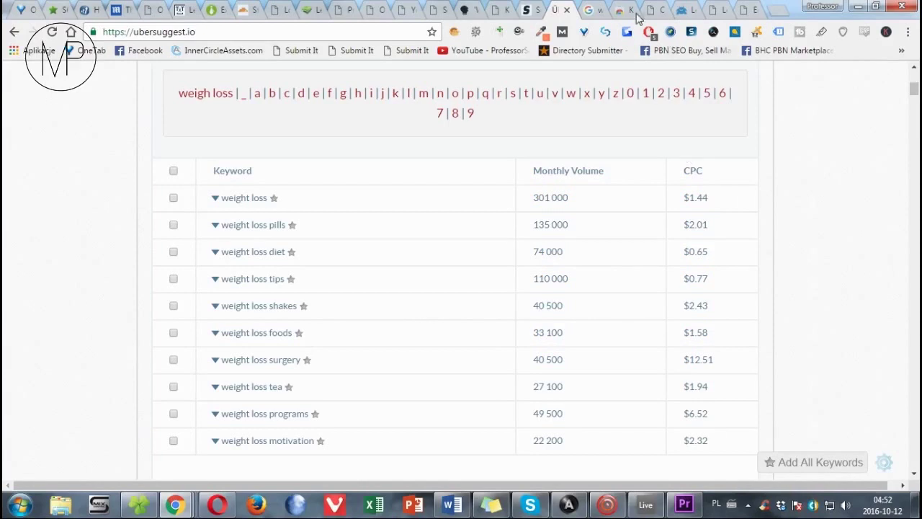
left_click(592, 9)
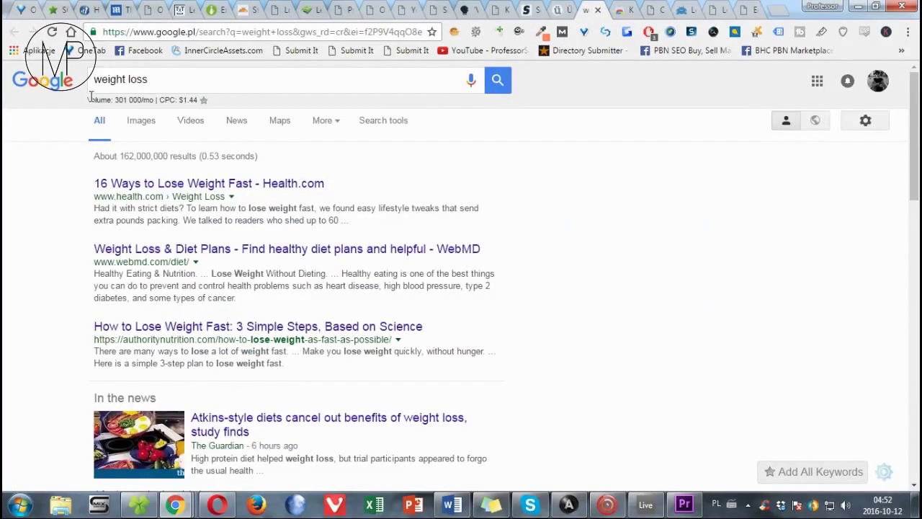
- Check the 301 000/mo volume and $1.44 CPC under the 'weight loss' query, then scroll to related searches
left_click_drag(89, 99, 214, 102)
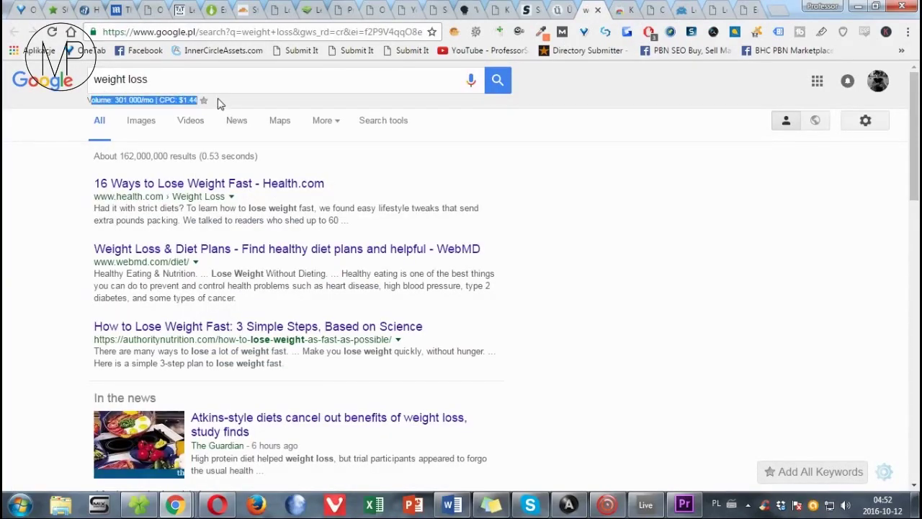
left_click(220, 103)
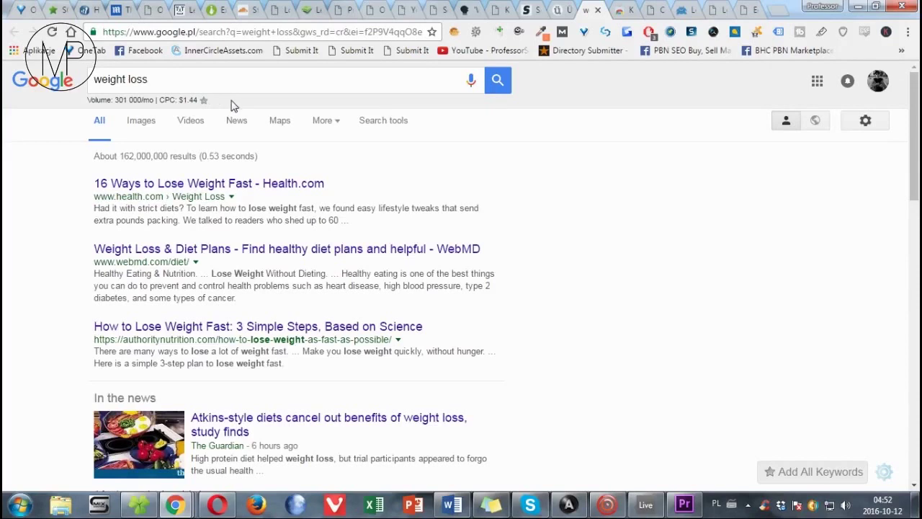
left_click_drag(232, 105, 15, 101)
scroll(507, 159, "down", 15)
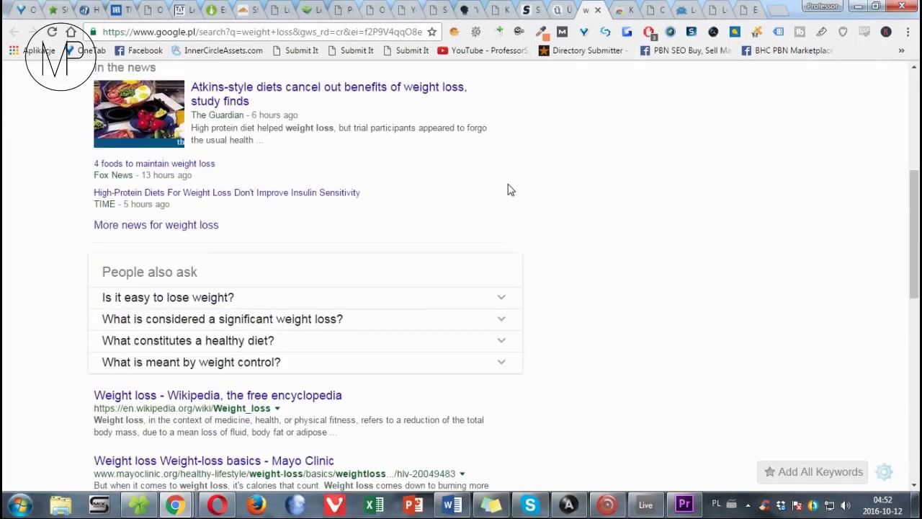